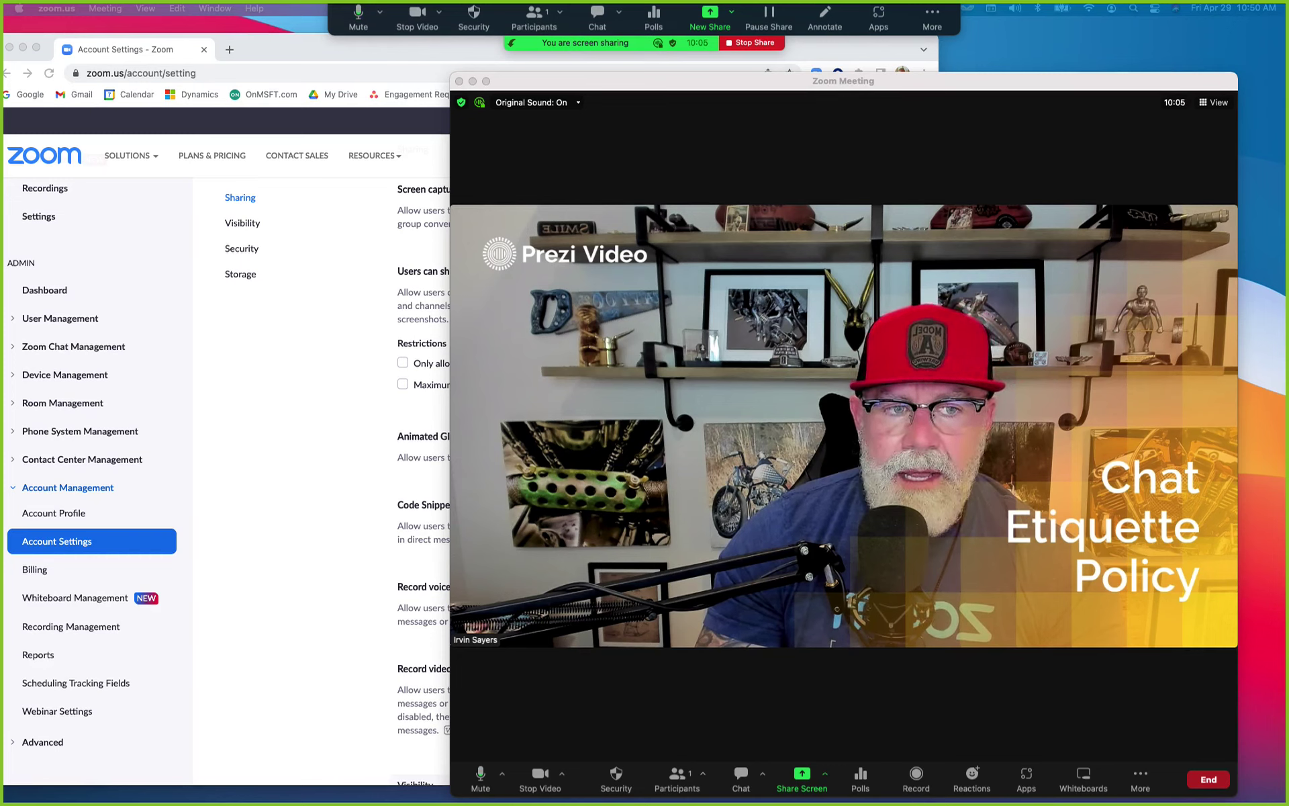
# Step: Annotate the Zoom Chat account settings, circling the chat Security settings for viewers
pyautogui.moveTo(63, 515)
pyautogui.mouseDown()
pyautogui.moveTo(13, 550)
pyautogui.moveTo(137, 492)
pyautogui.mouseUp()
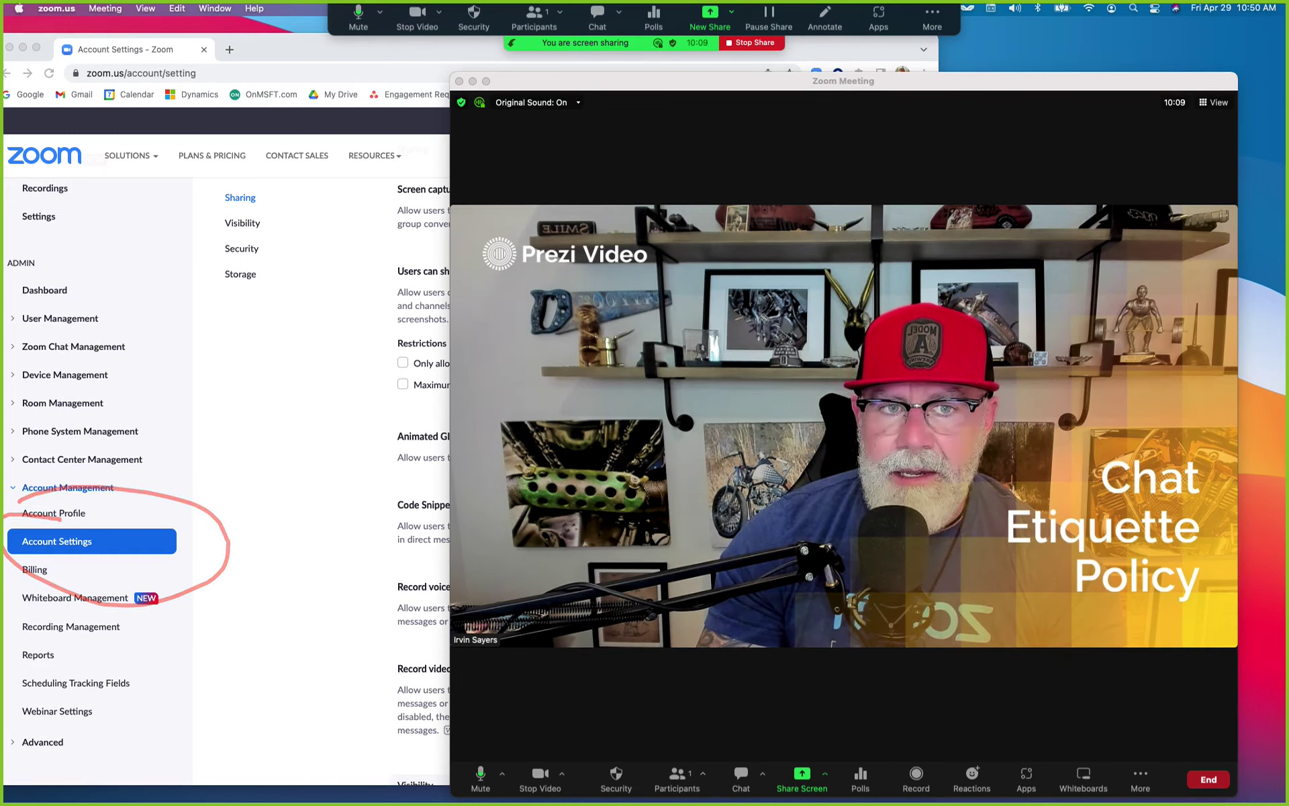
pyautogui.moveTo(858, 61); pyautogui.dragTo(708, 78)
pyautogui.scroll(3, 636, 360)
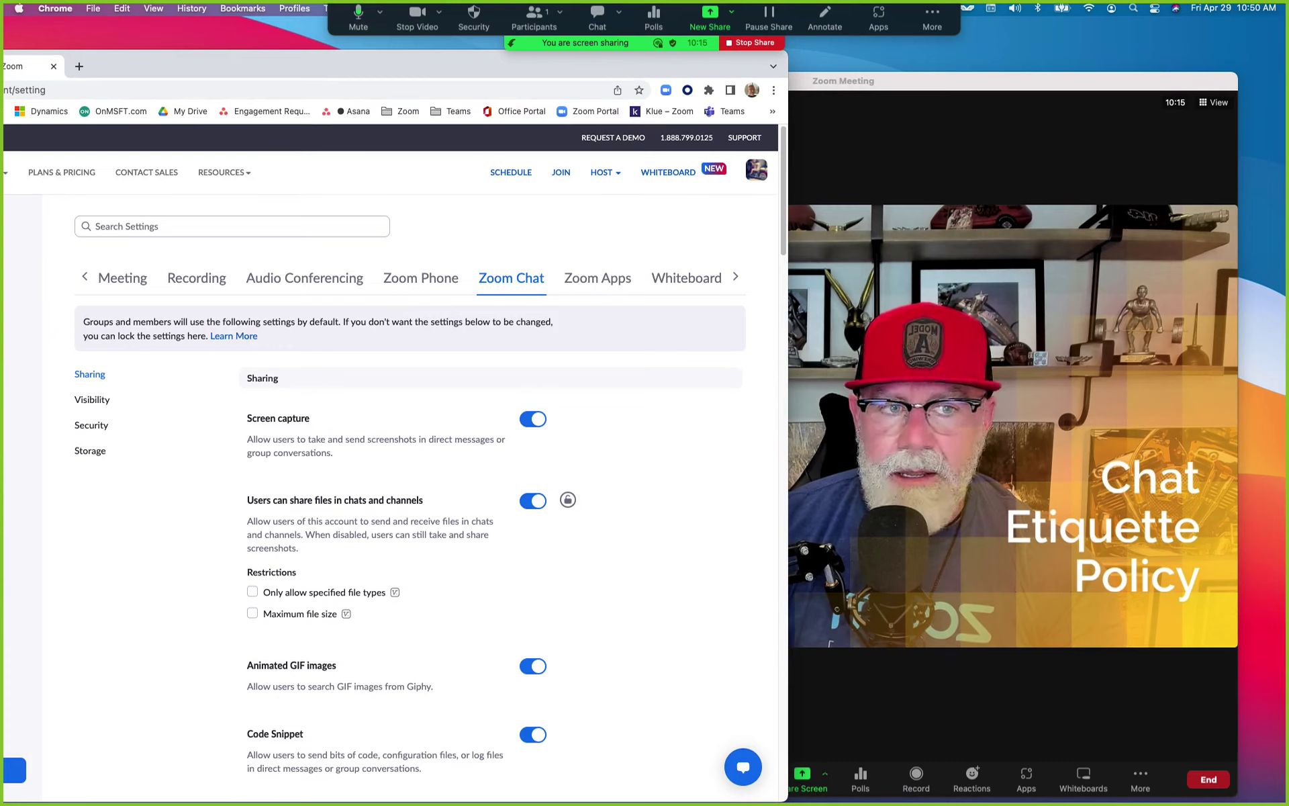
pyautogui.click(825, 18)
pyautogui.moveTo(538, 270)
pyautogui.mouseDown()
pyautogui.moveTo(481, 251)
pyautogui.moveTo(568, 268)
pyautogui.moveTo(514, 248)
pyautogui.mouseUp()
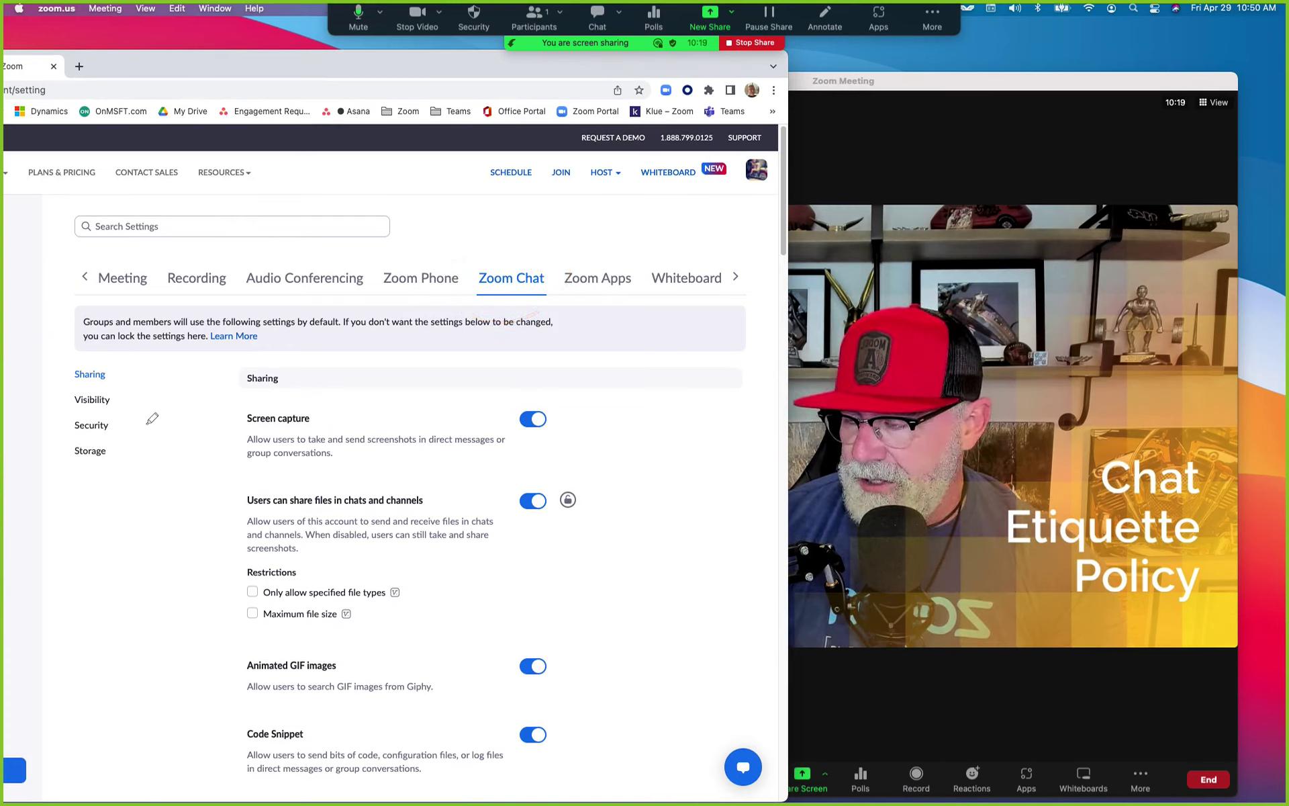
pyautogui.moveTo(81, 402)
pyautogui.mouseDown()
pyautogui.moveTo(64, 440)
pyautogui.moveTo(127, 426)
pyautogui.mouseUp()
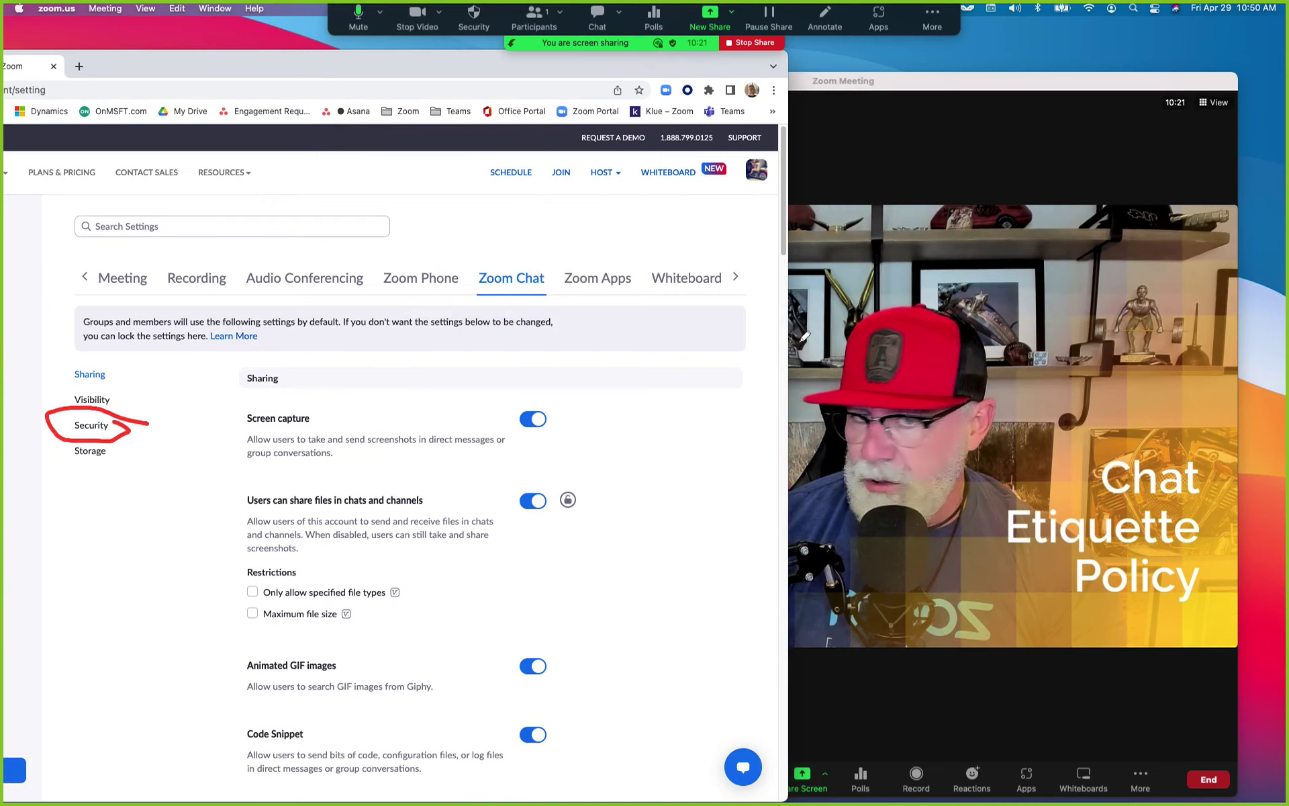
pyautogui.scroll(-5, 376, 578)
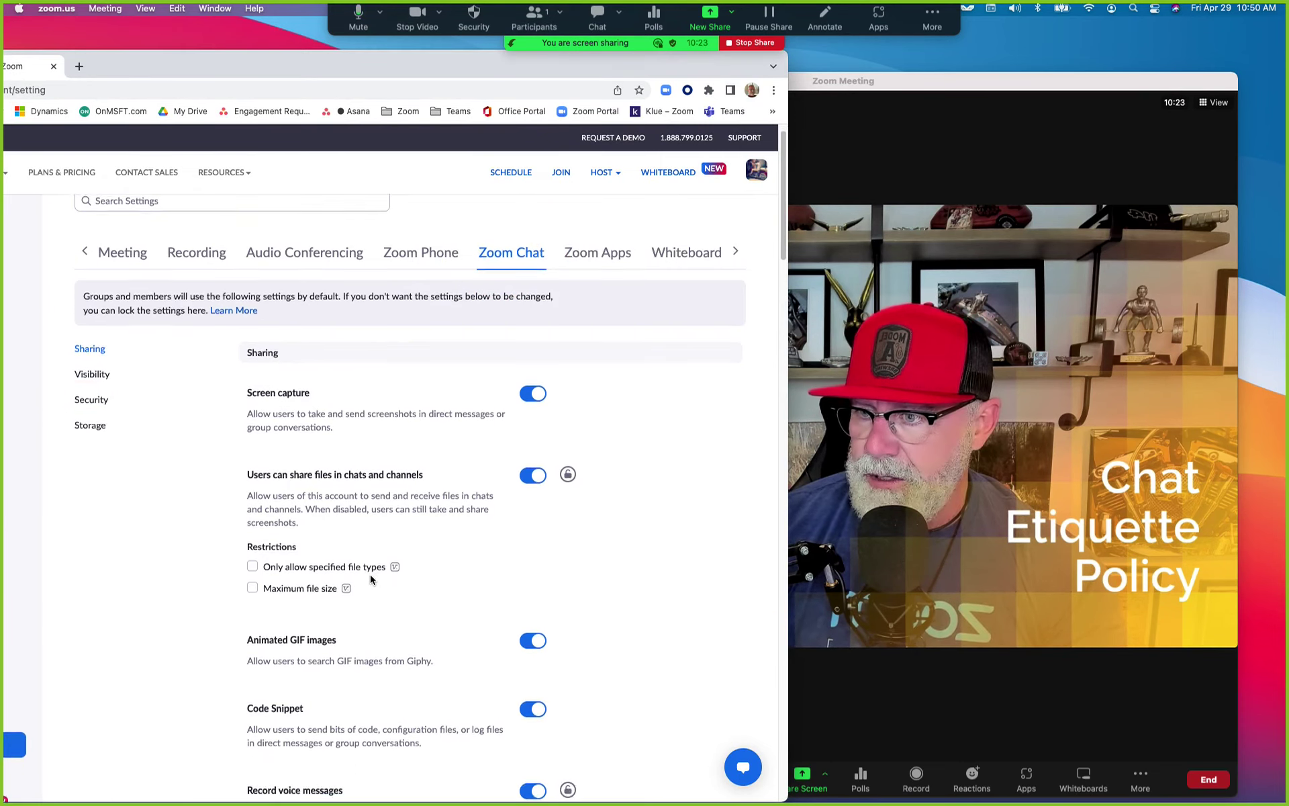
pyautogui.scroll(1, 371, 578)
# Step: Jump to chat Security, highlight the Chat Etiquette Tool and open the No No Words policy
pyautogui.click(93, 270)
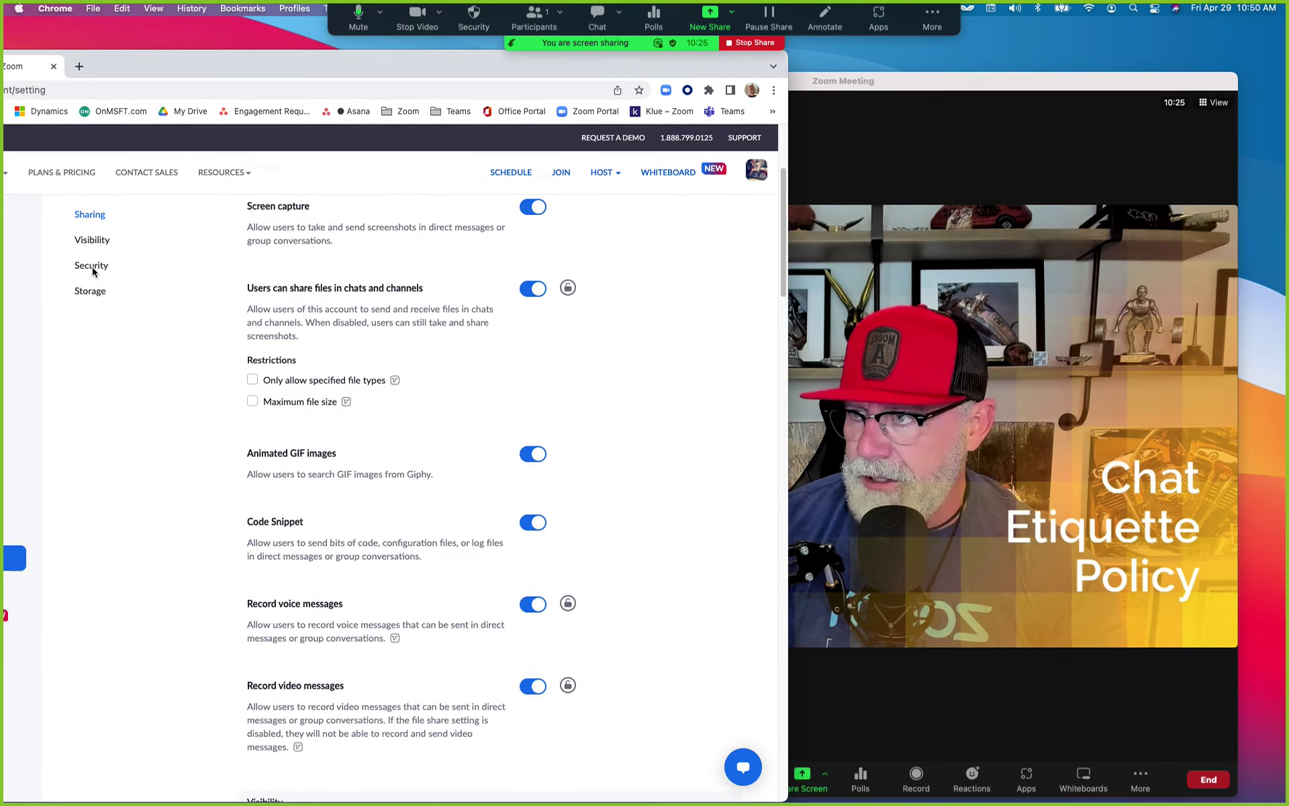
pyautogui.scroll(-3, 421, 516)
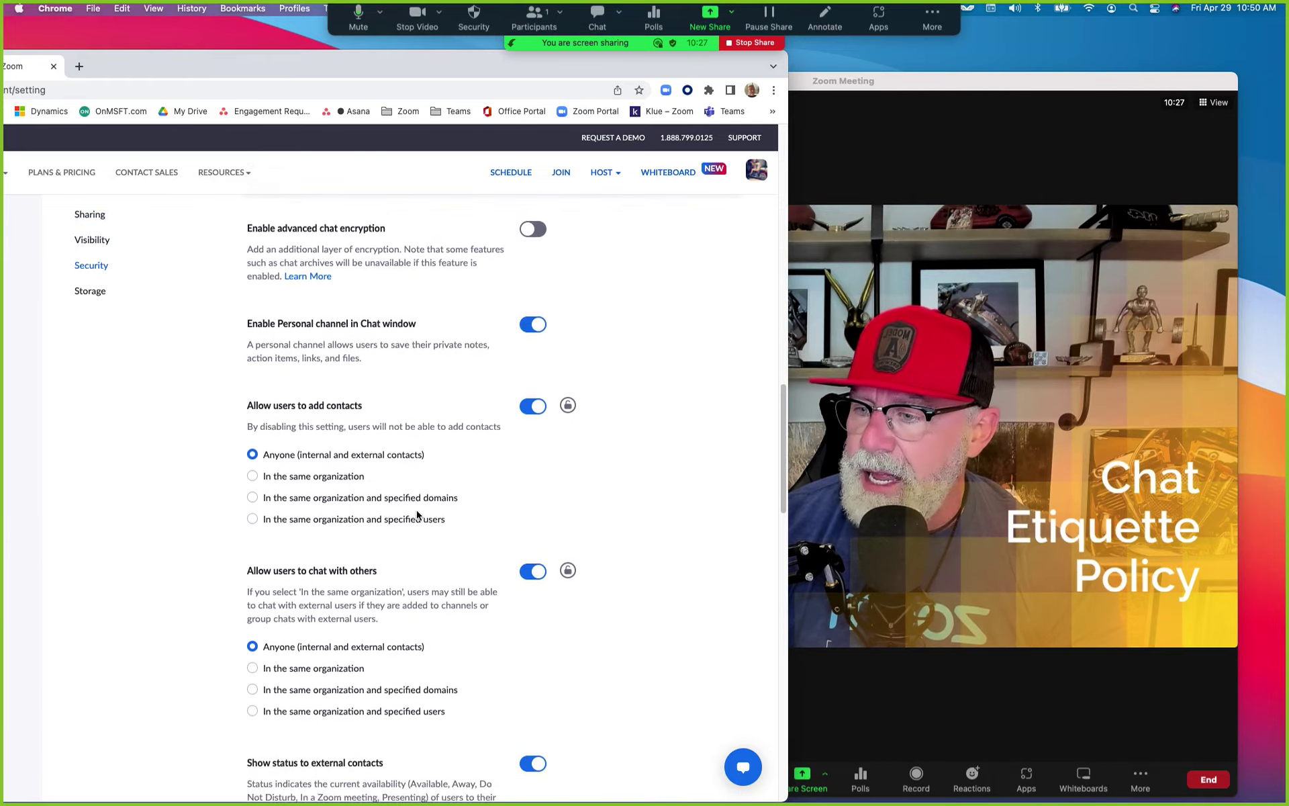
pyautogui.scroll(-5, 419, 515)
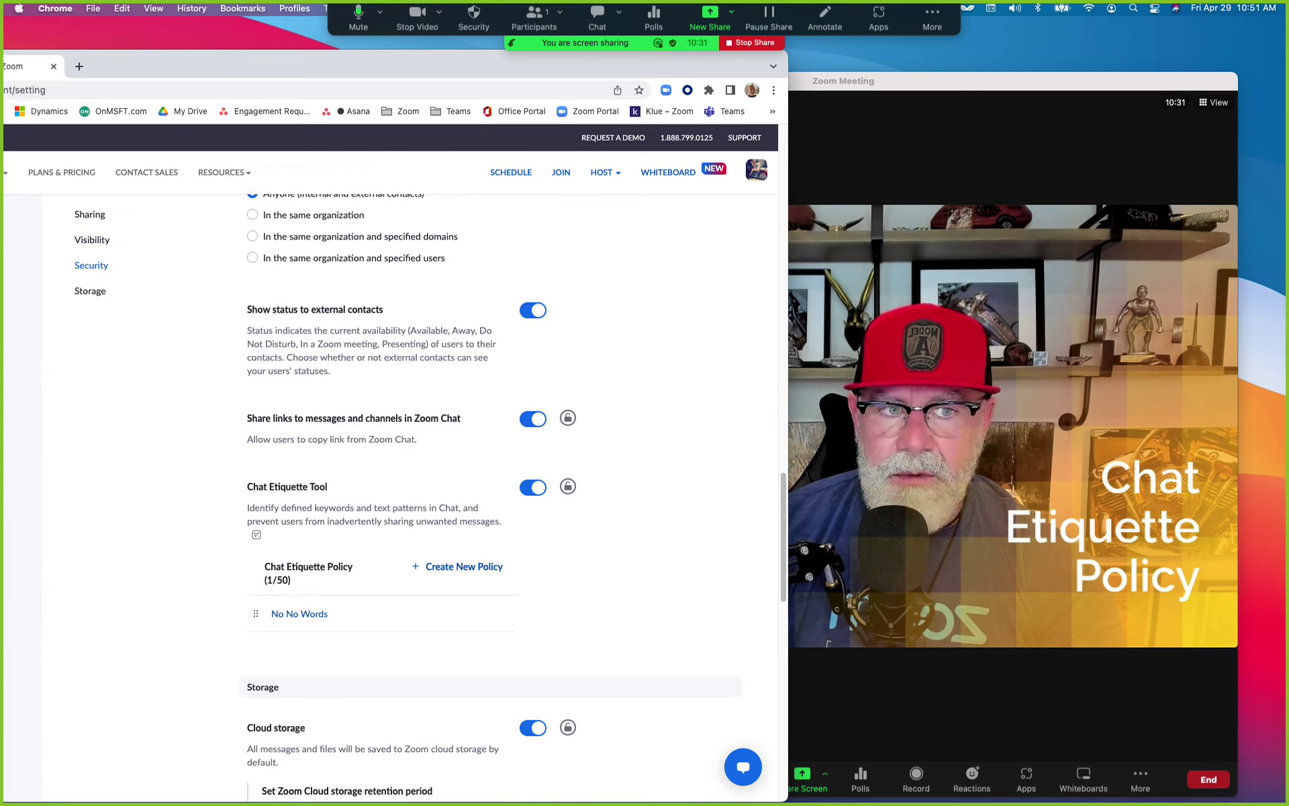
pyautogui.moveTo(366, 520)
pyautogui.mouseDown()
pyautogui.moveTo(403, 595)
pyautogui.moveTo(339, 449)
pyautogui.moveTo(295, 457)
pyautogui.mouseUp()
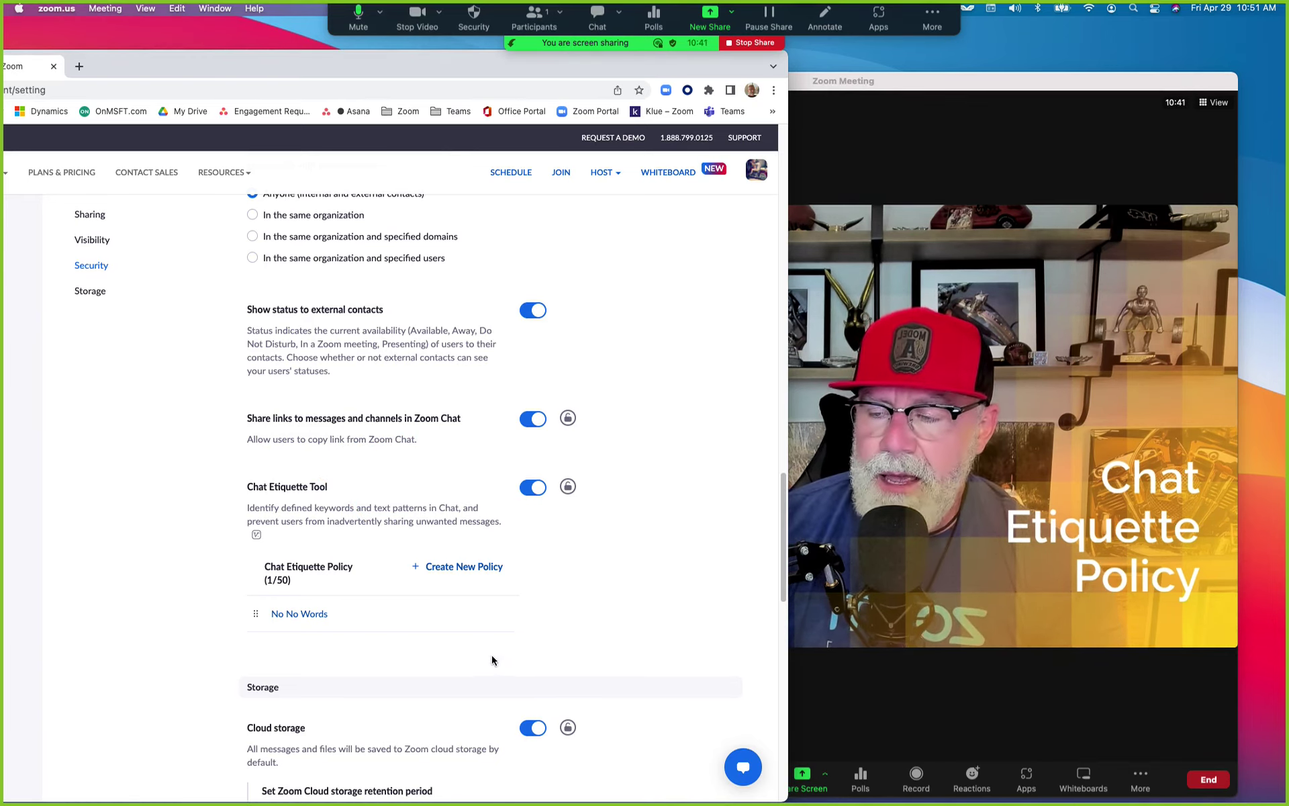
pyautogui.click(303, 615)
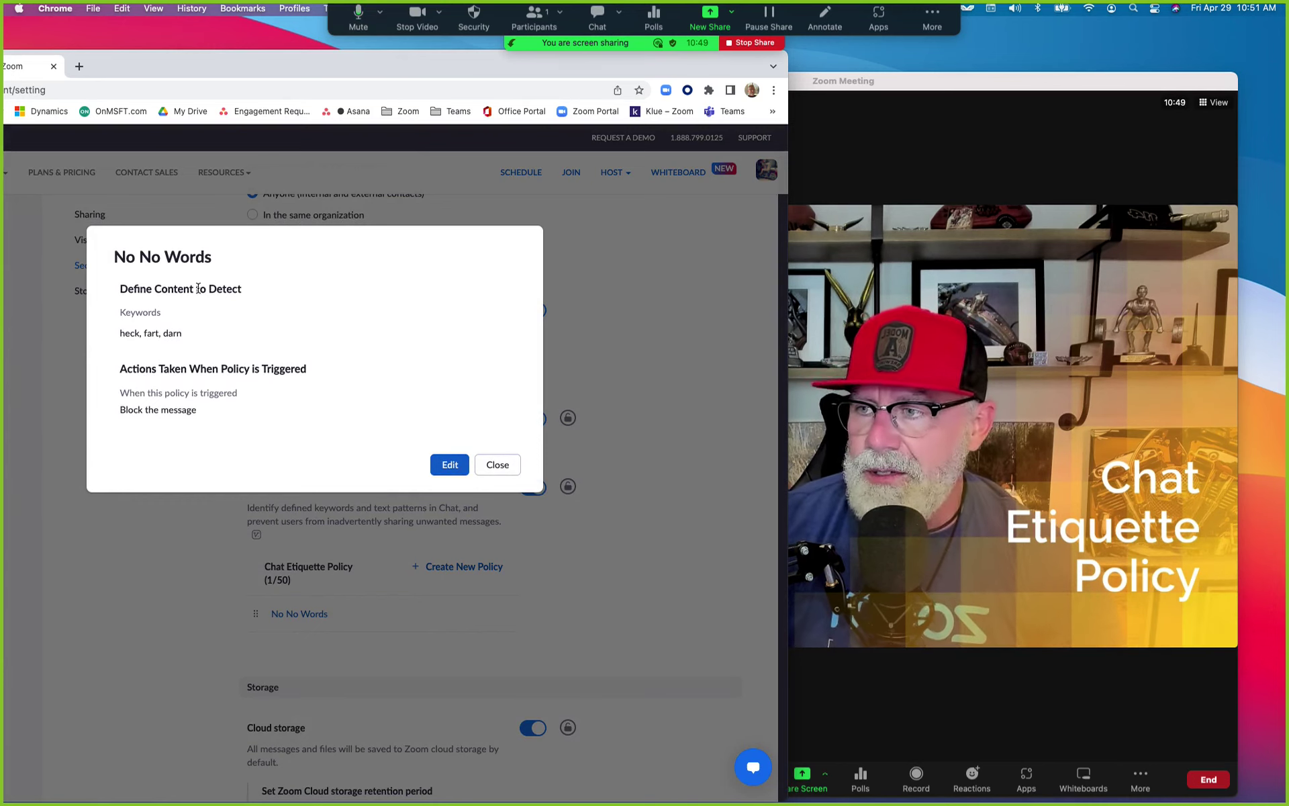
# Step: Review the No No Words policy's blocked keywords heck, fart, darn, close it, and lower the browser
pyautogui.moveTo(183, 334); pyautogui.dragTo(100, 336)
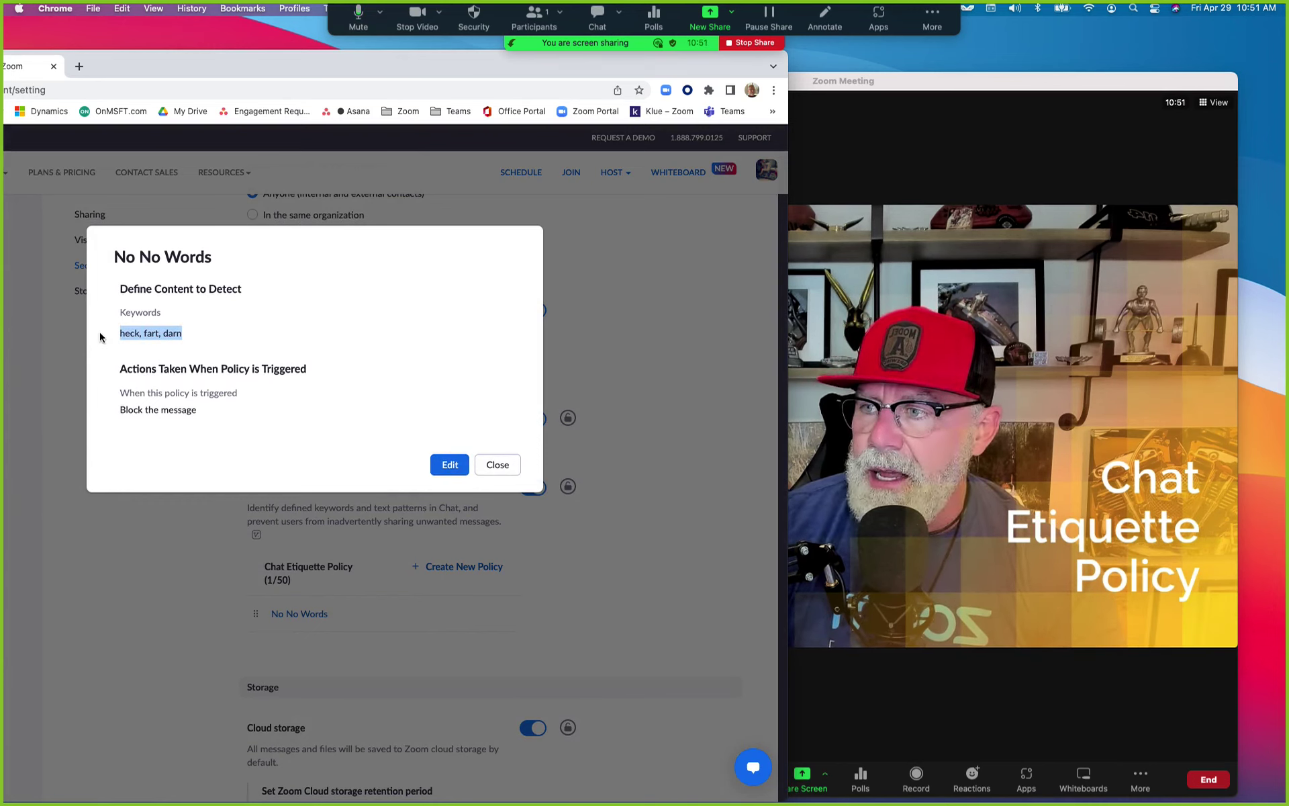
pyautogui.click(500, 465)
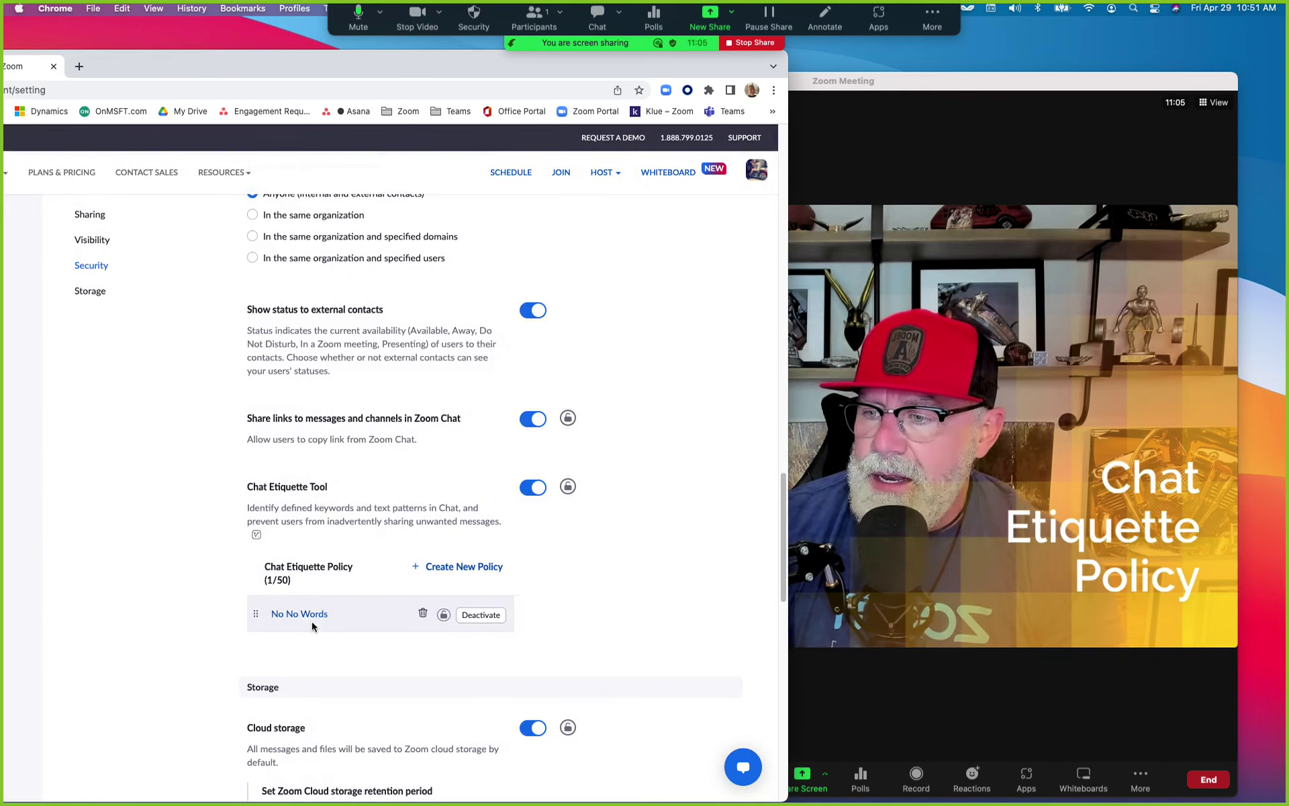
pyautogui.click(311, 615)
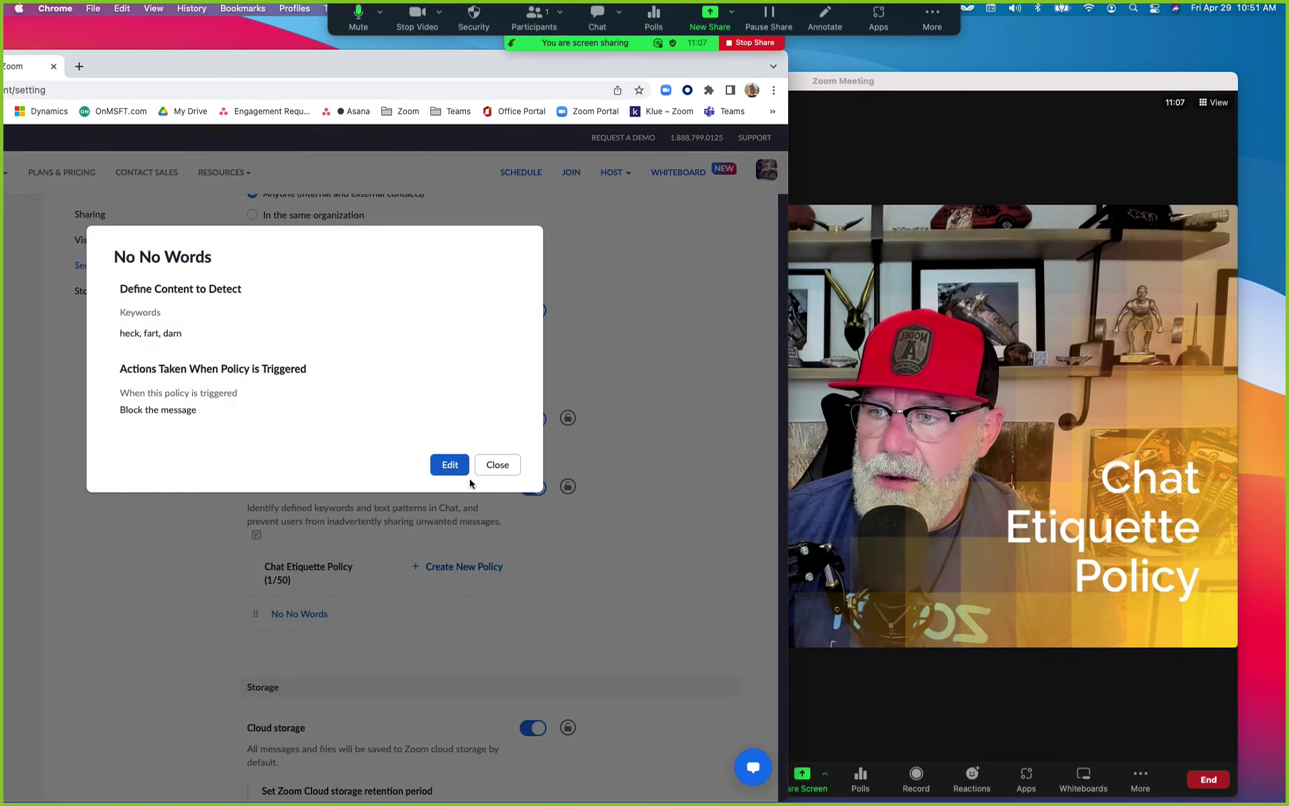
pyautogui.click(497, 464)
pyautogui.moveTo(382, 71); pyautogui.dragTo(368, 370)
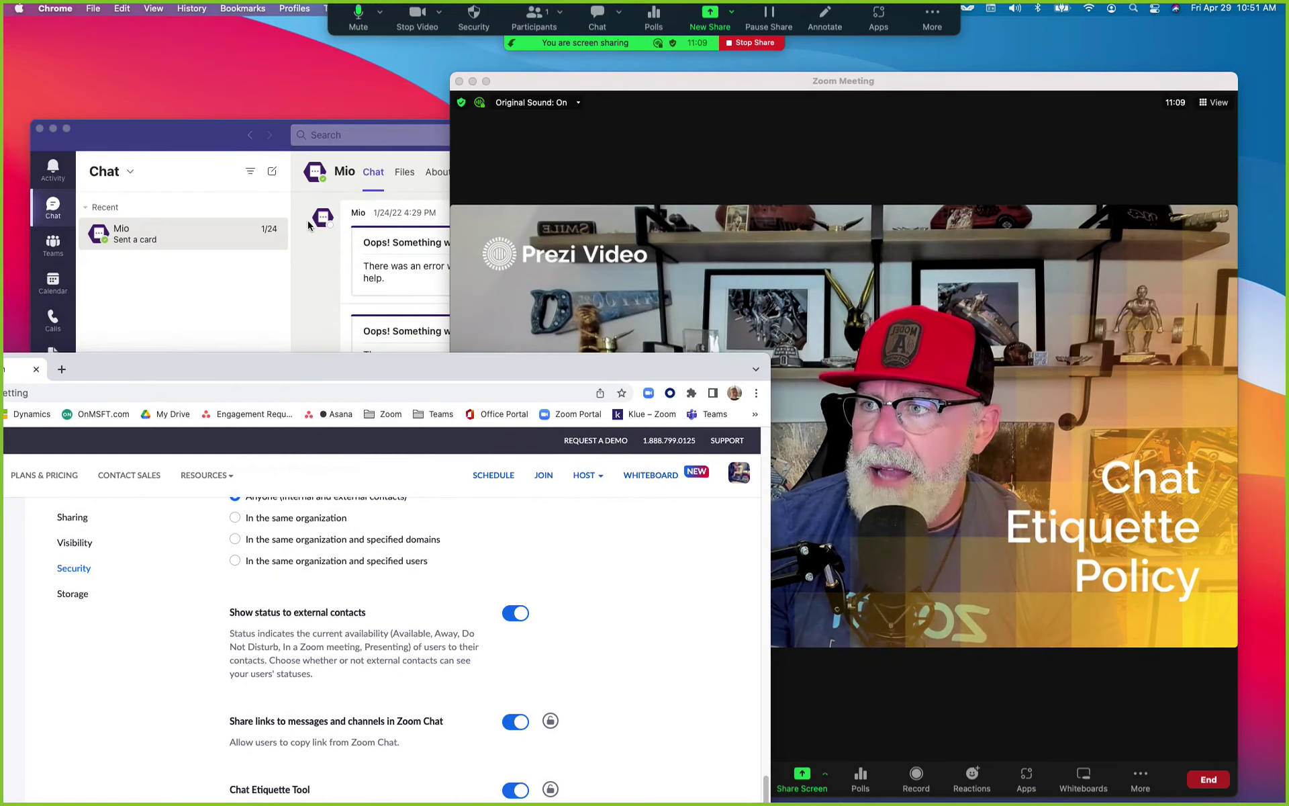
# Step: Minimise Teams and bring up the main Zoom window from the Dock
pyautogui.click(55, 126)
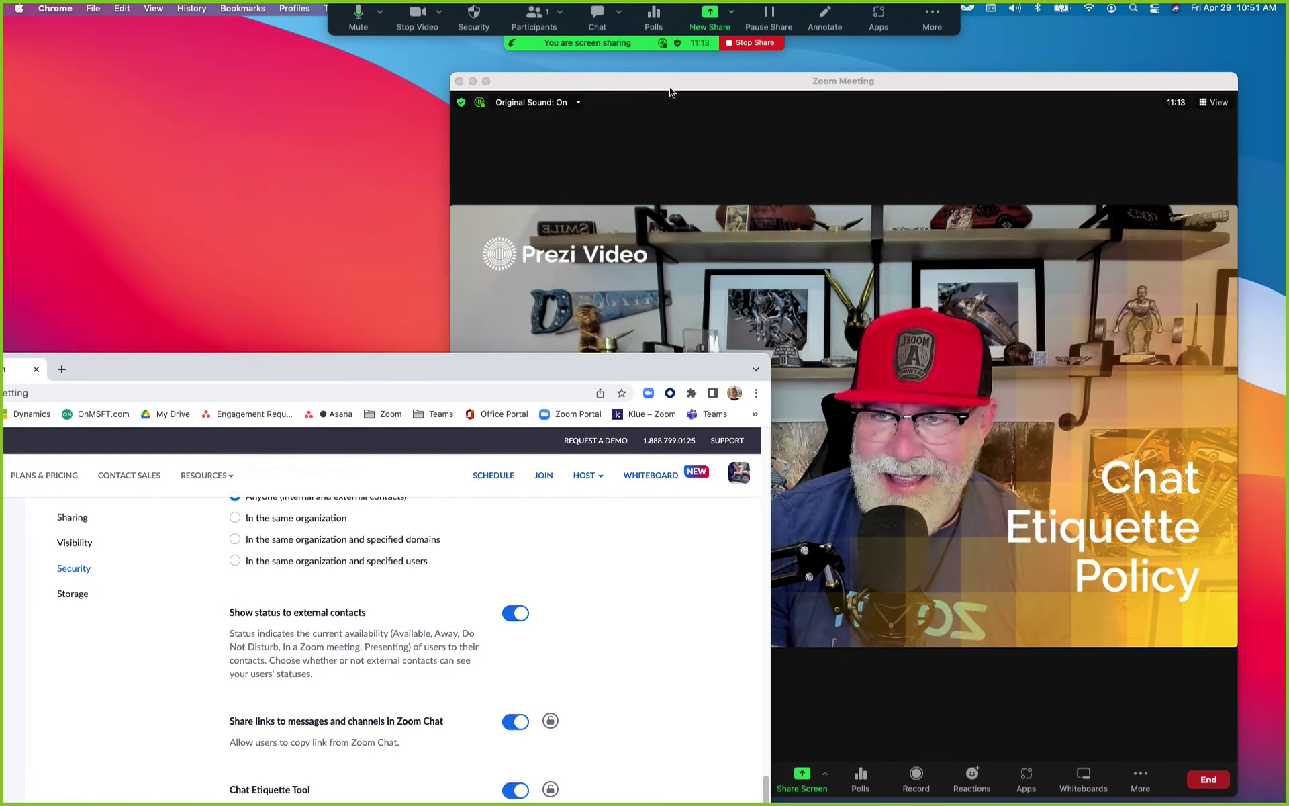
pyautogui.click(671, 81)
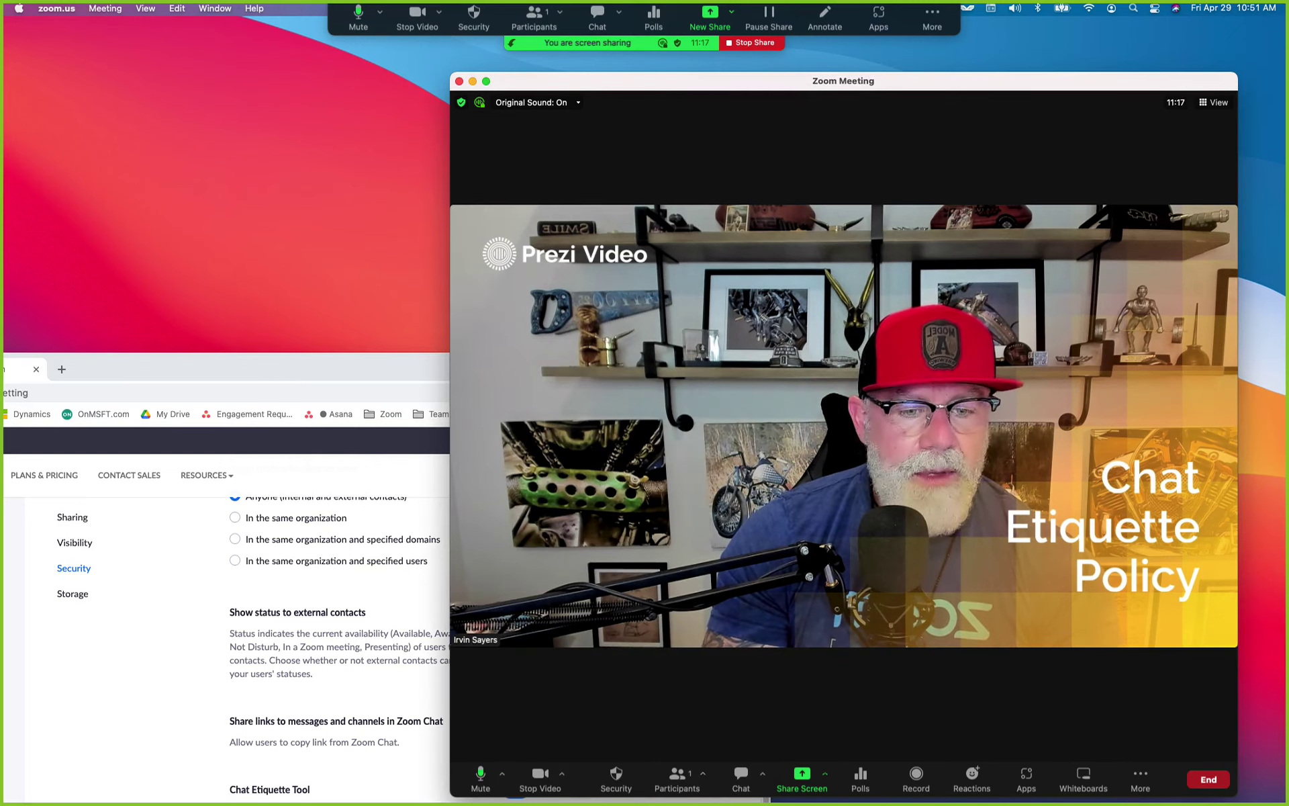
pyautogui.moveTo(173, 789)
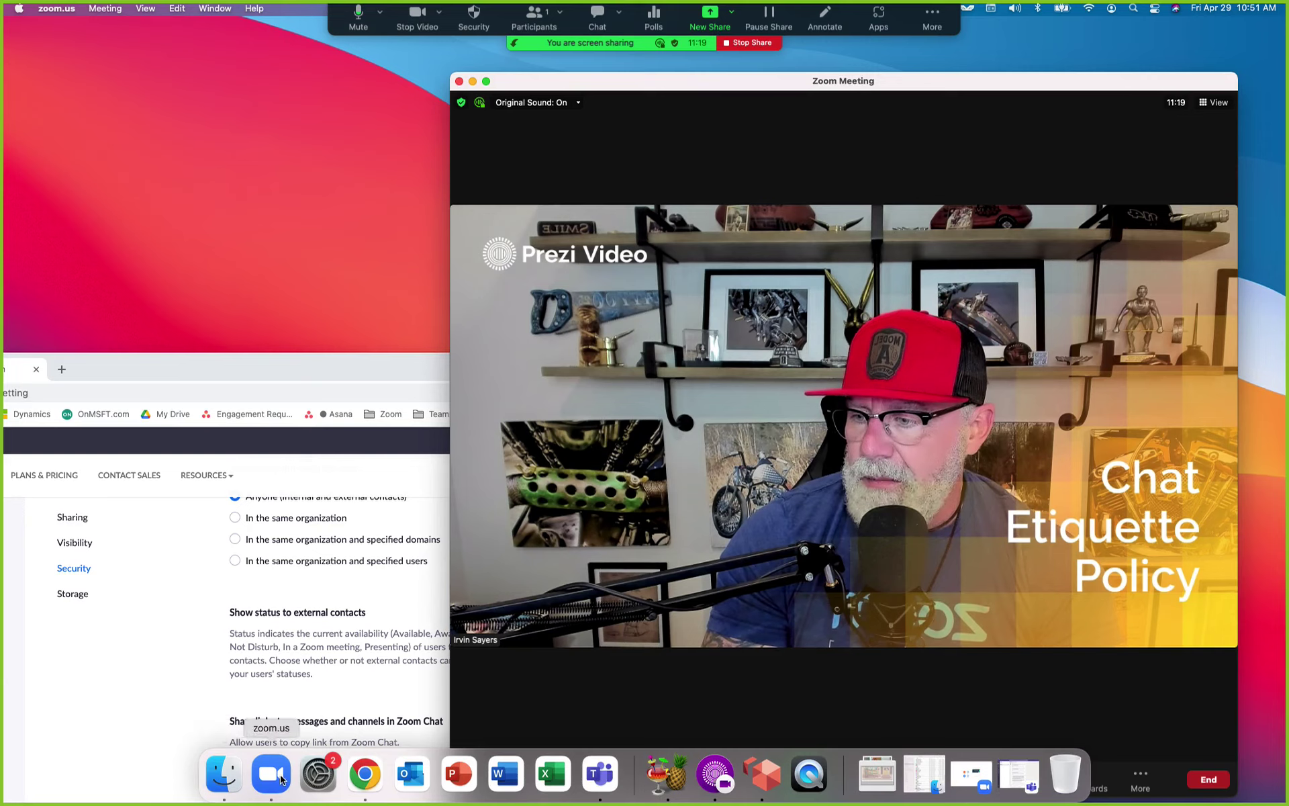
pyautogui.rightClick(270, 772)
pyautogui.click(298, 598)
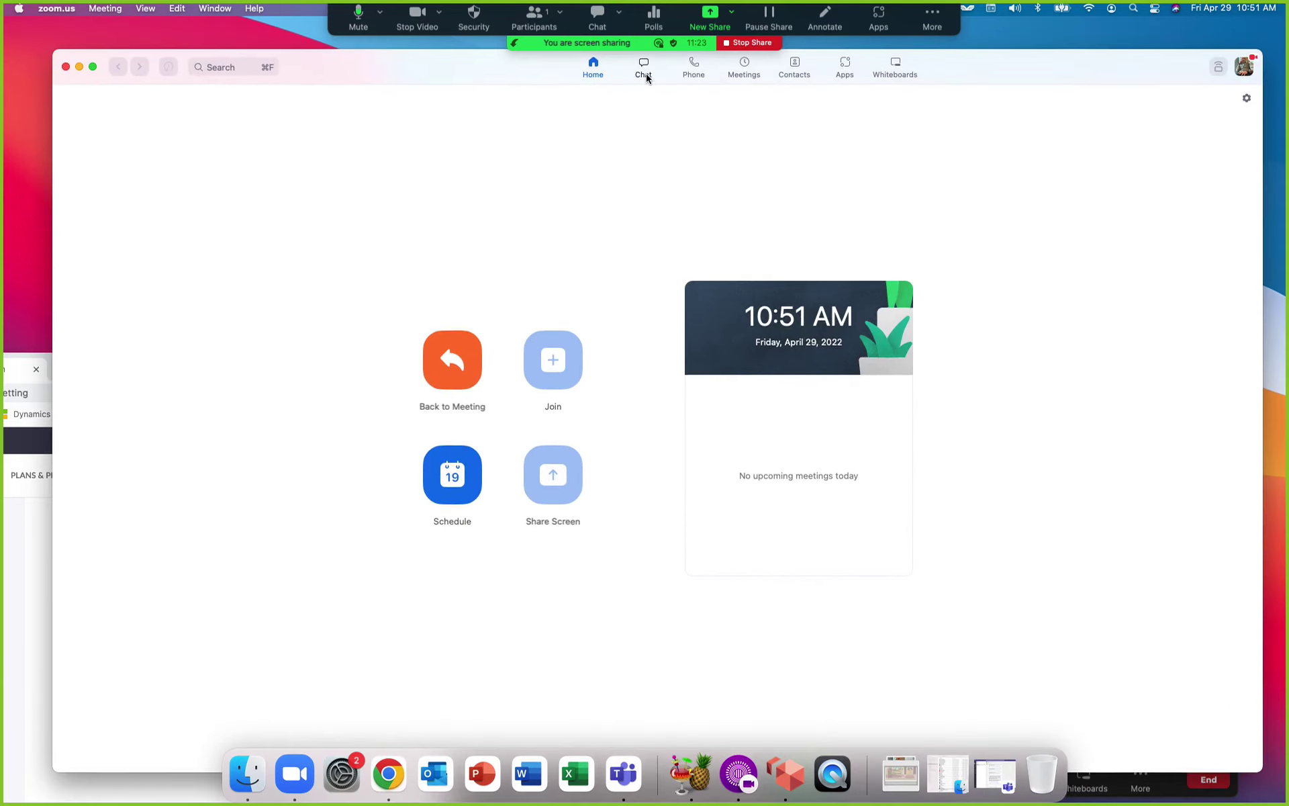
# Step: Open the direct chat with the external contact, resize the Zoom window, and focus the message box
pyautogui.click(644, 68)
pyautogui.moveTo(1262, 143); pyautogui.dragTo(781, 181)
pyautogui.click(111, 329)
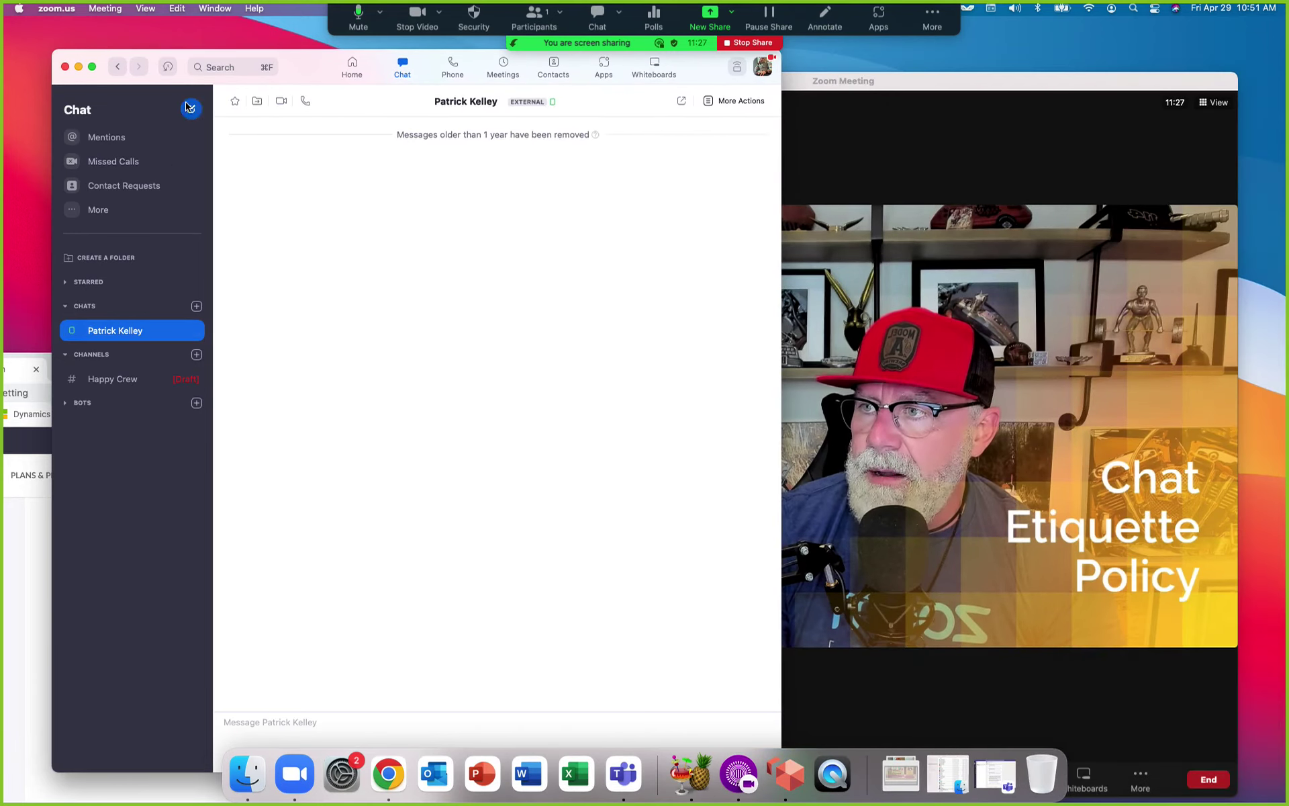
pyautogui.moveTo(313, 72); pyautogui.dragTo(262, 77)
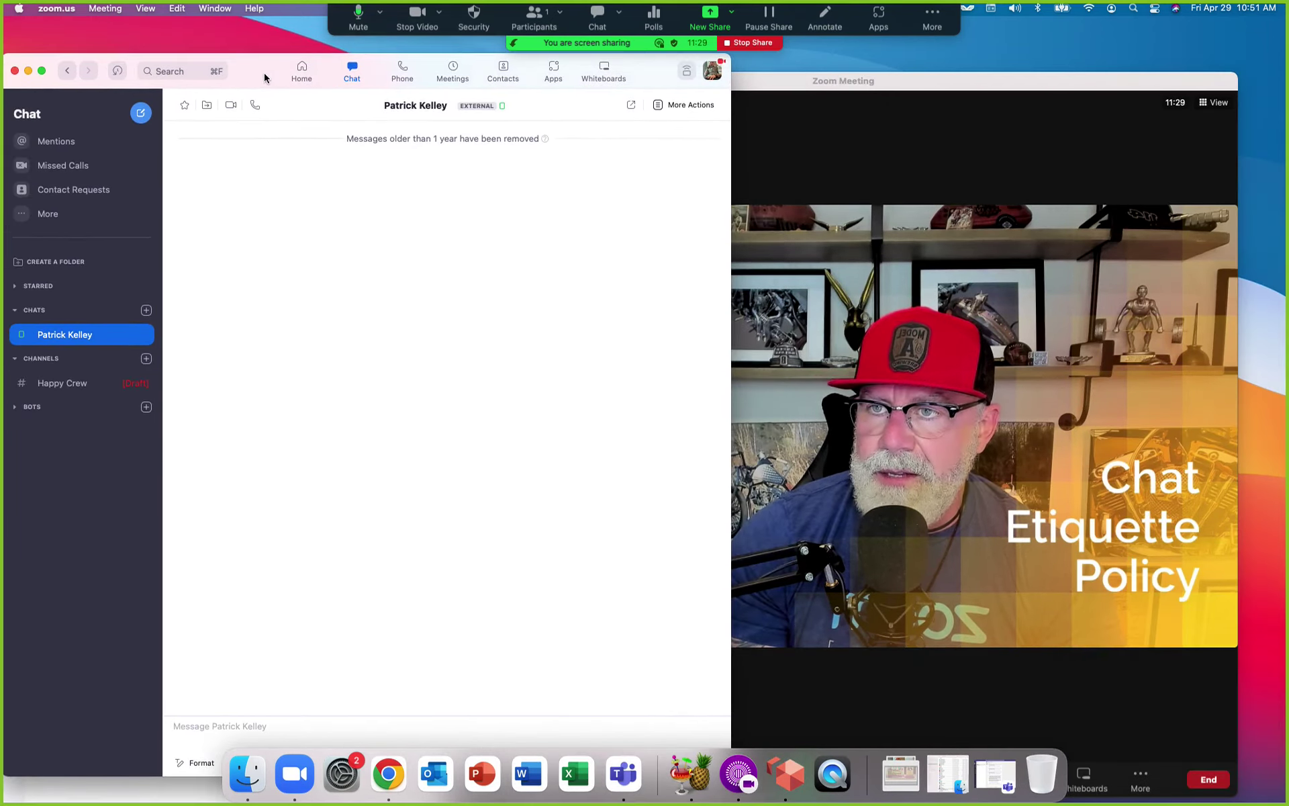
pyautogui.click(710, 72)
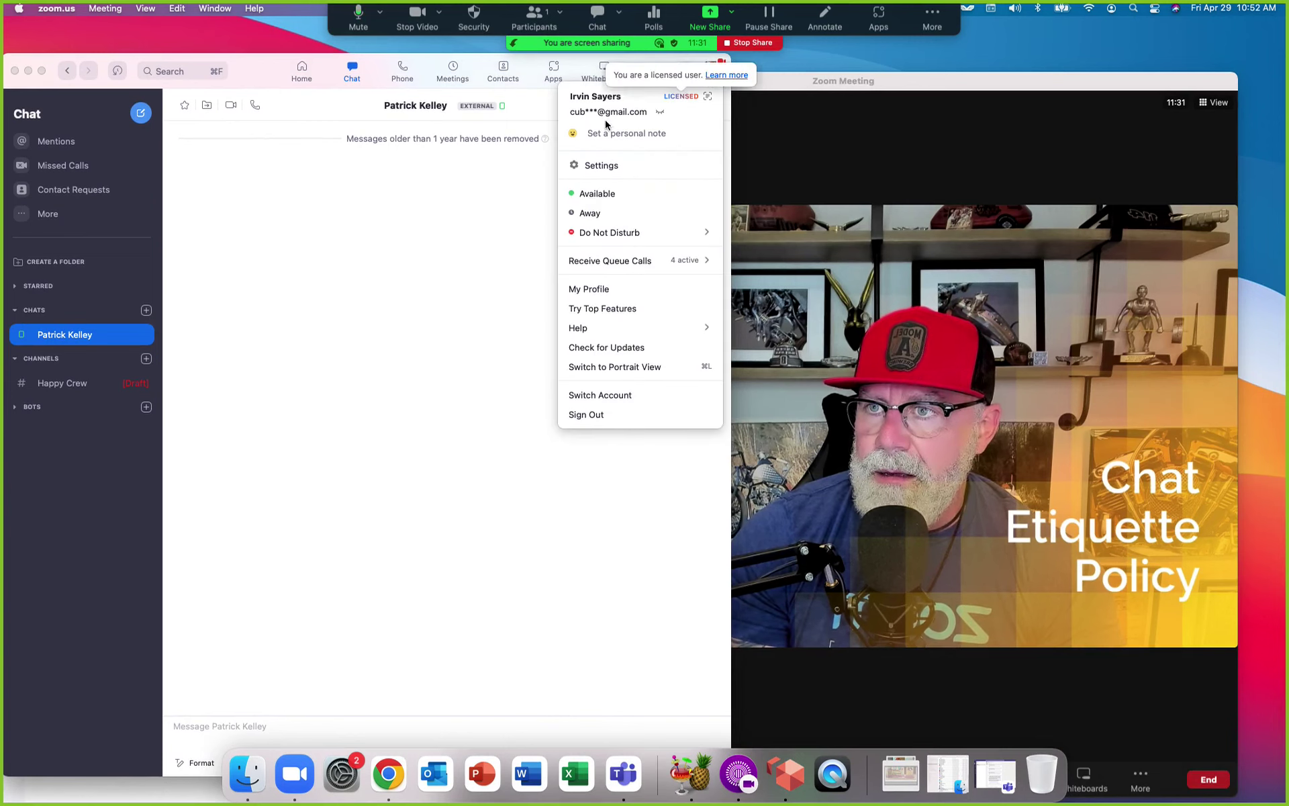
pyautogui.click(211, 727)
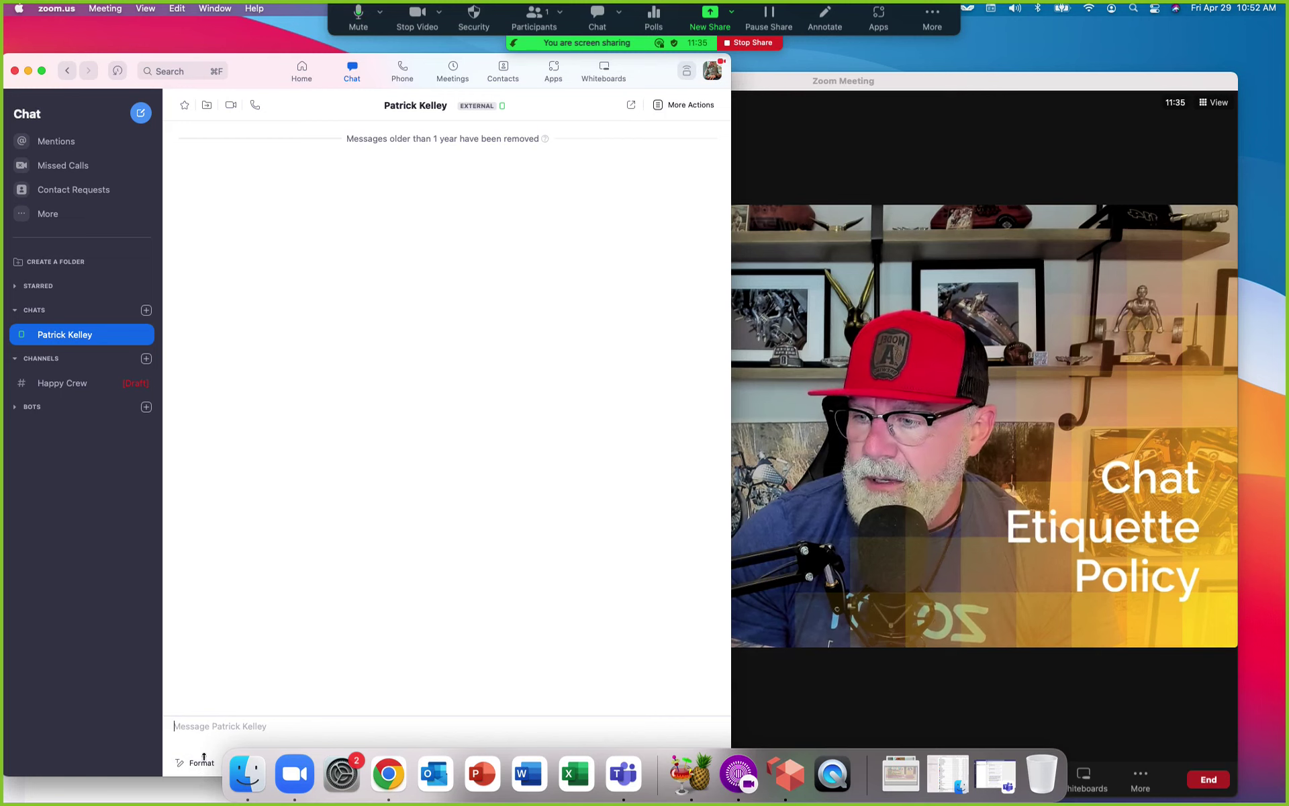
pyautogui.moveTo(204, 756); pyautogui.dragTo(223, 654)
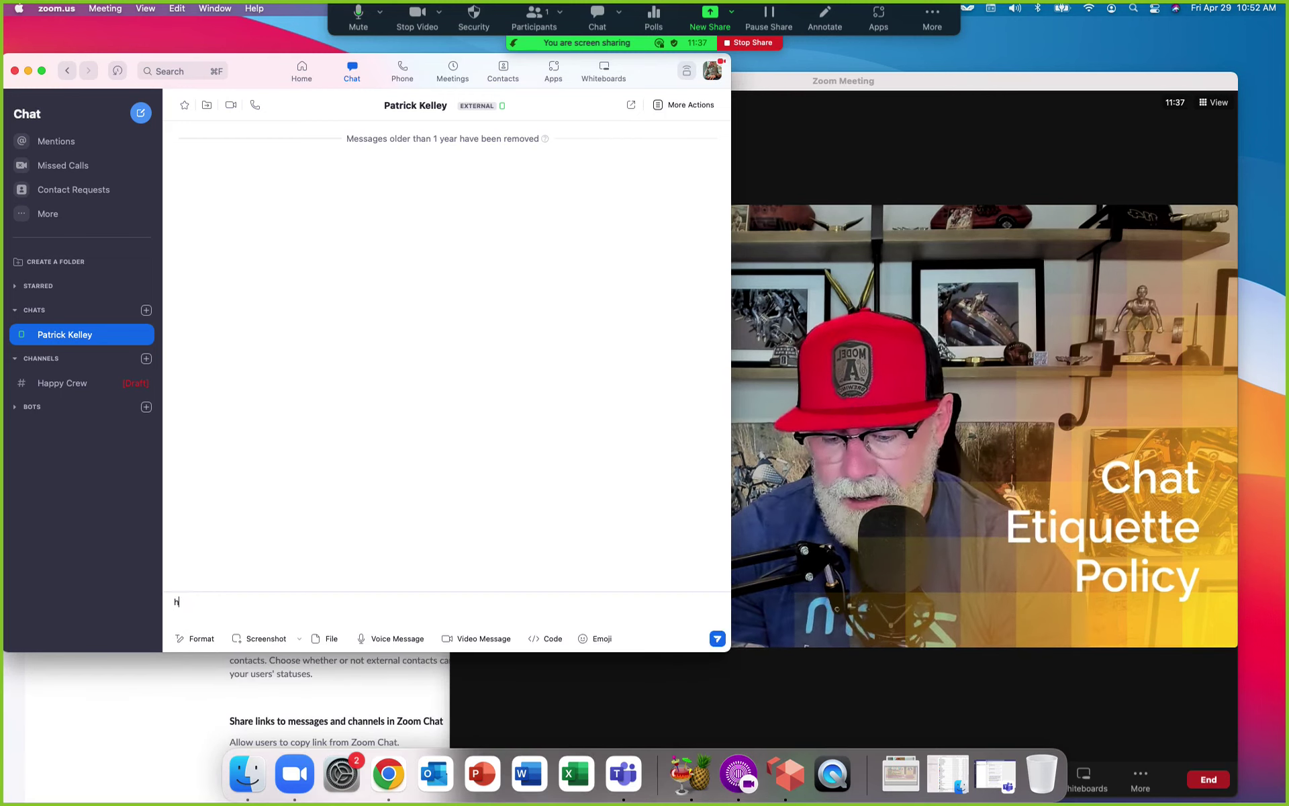
# Step: Try sending 'heck', dismiss the Unable to Send Message warning, and return to the meeting window
pyautogui.write('heck')
pyautogui.press('Return')
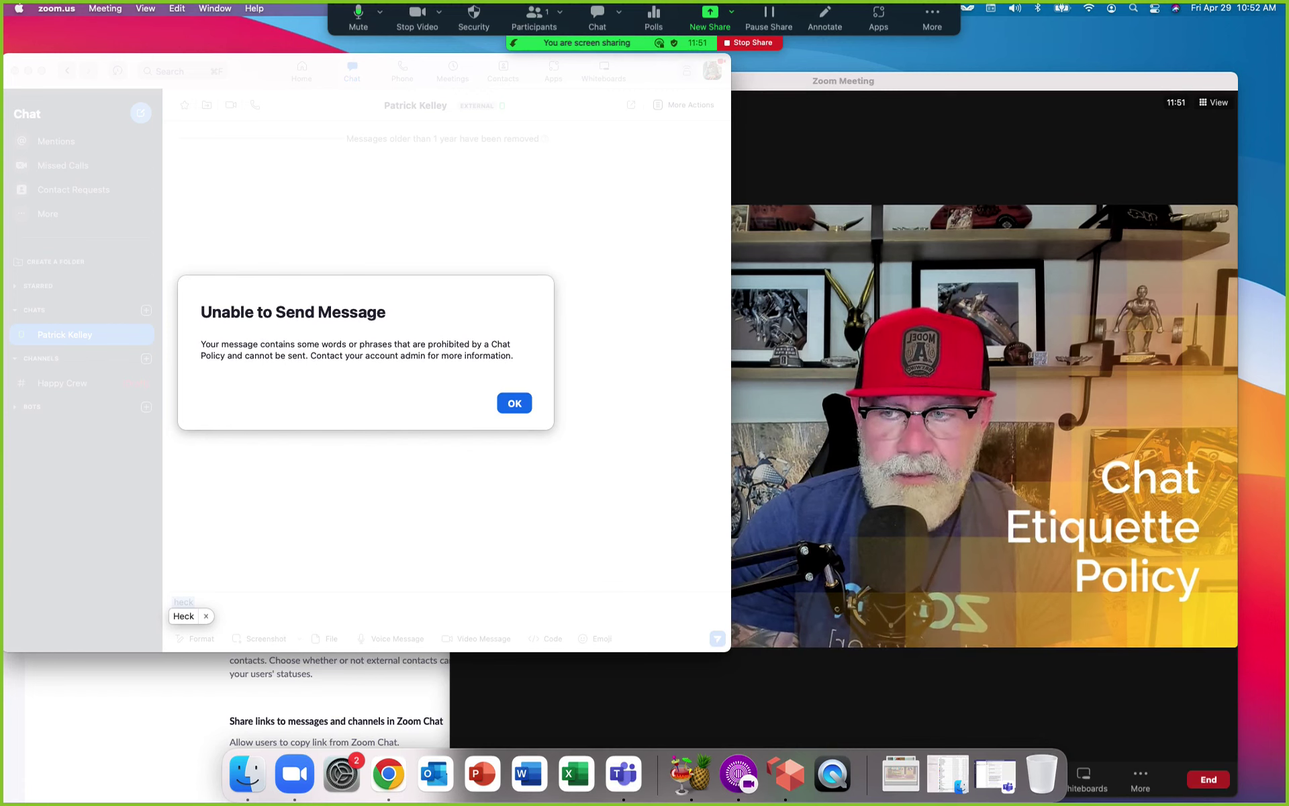
pyautogui.click(511, 404)
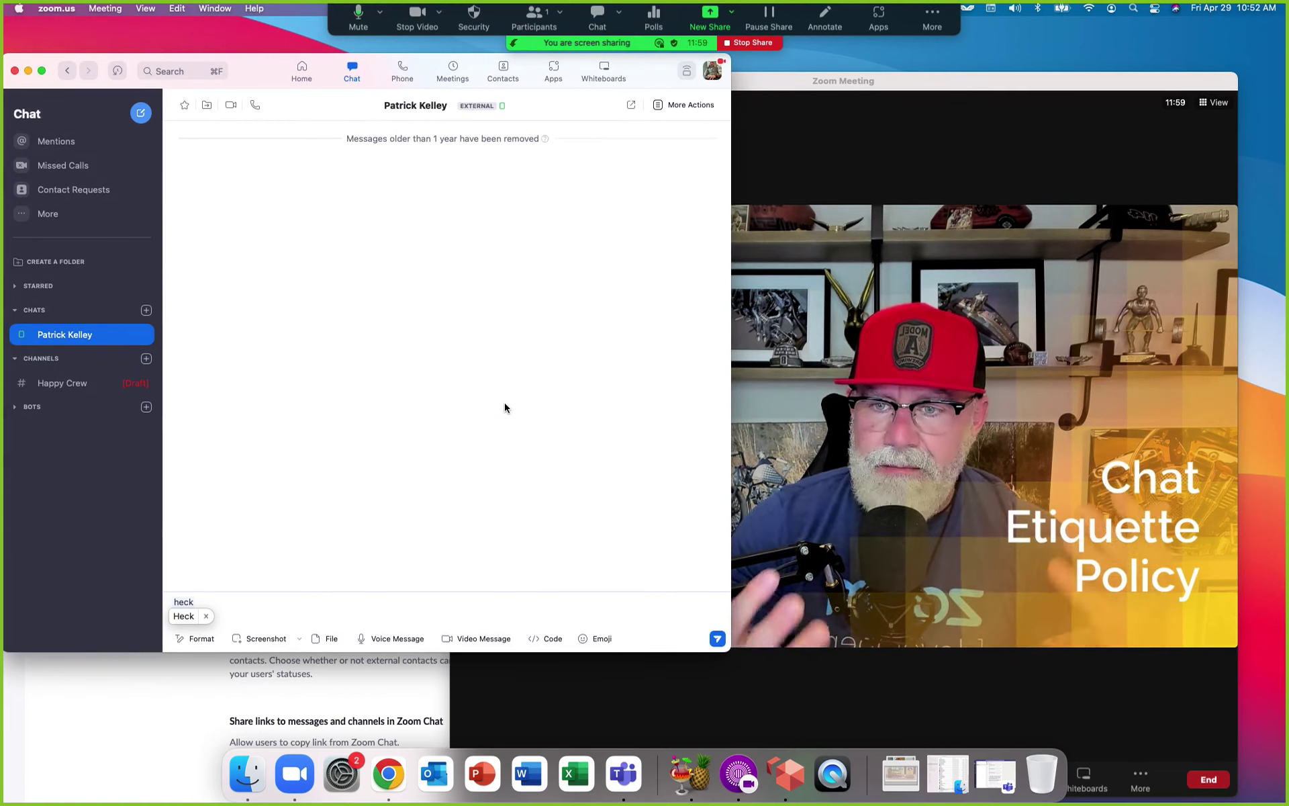
pyautogui.click(800, 86)
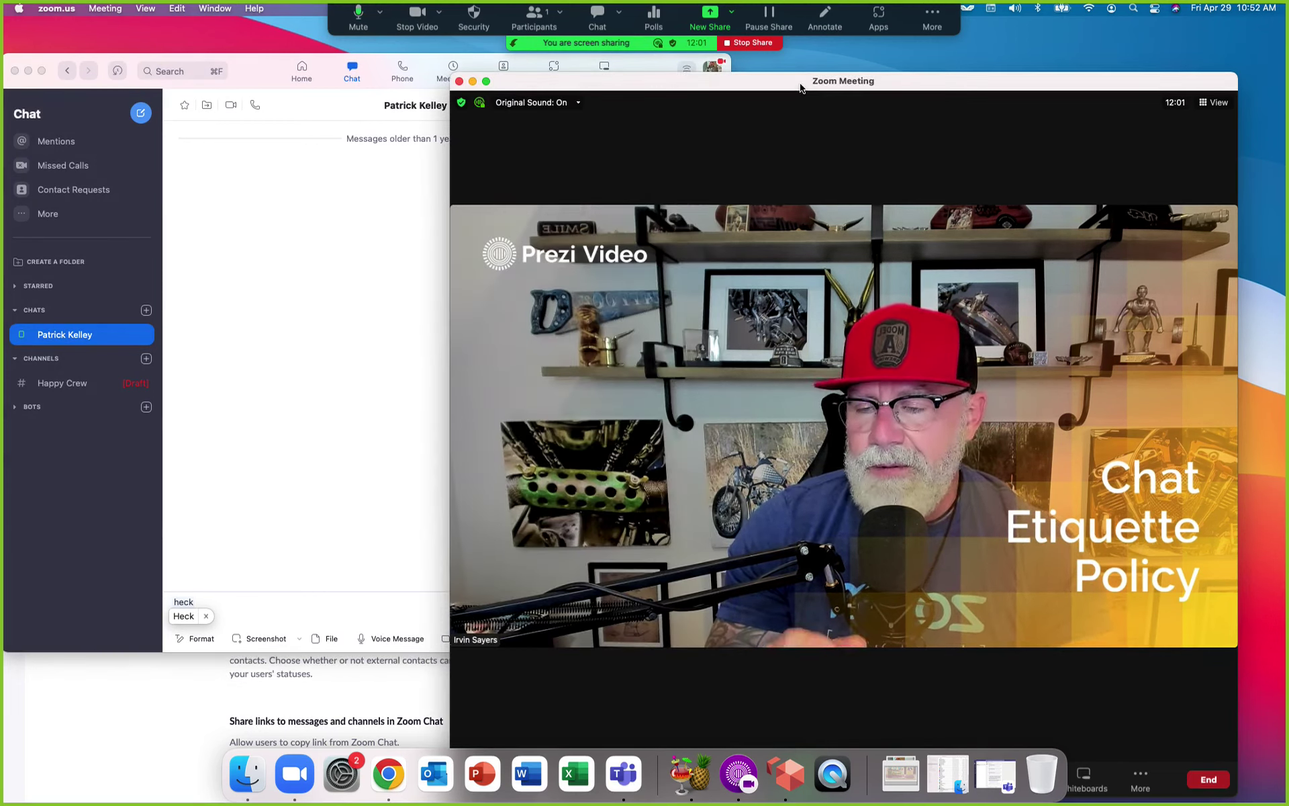